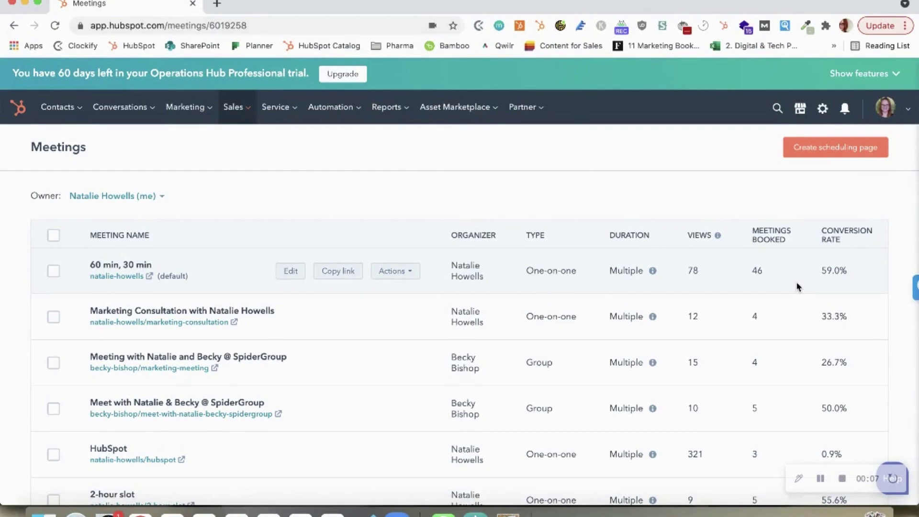
# - Open the one-on-one scheduling page listed directly below "3 hour slot" for editing
pyautogui.scroll(-5, 634, 347)
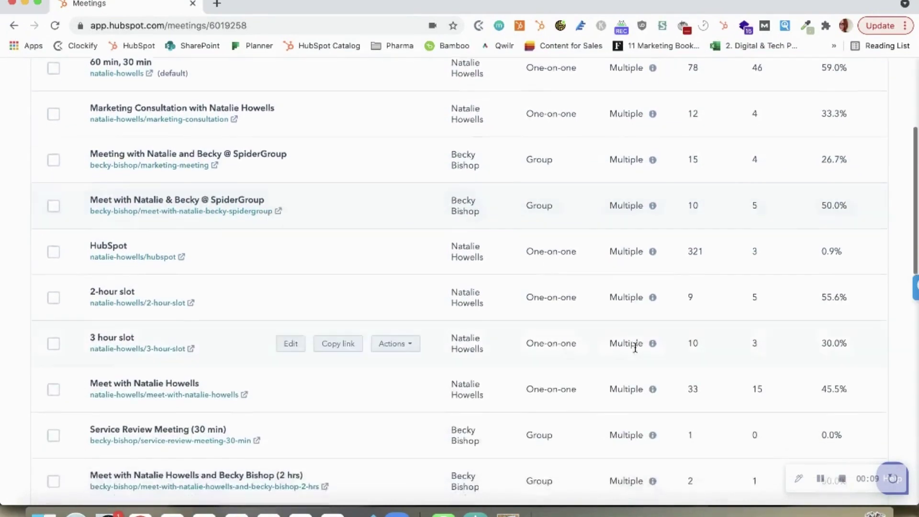
pyautogui.scroll(-5, 635, 347)
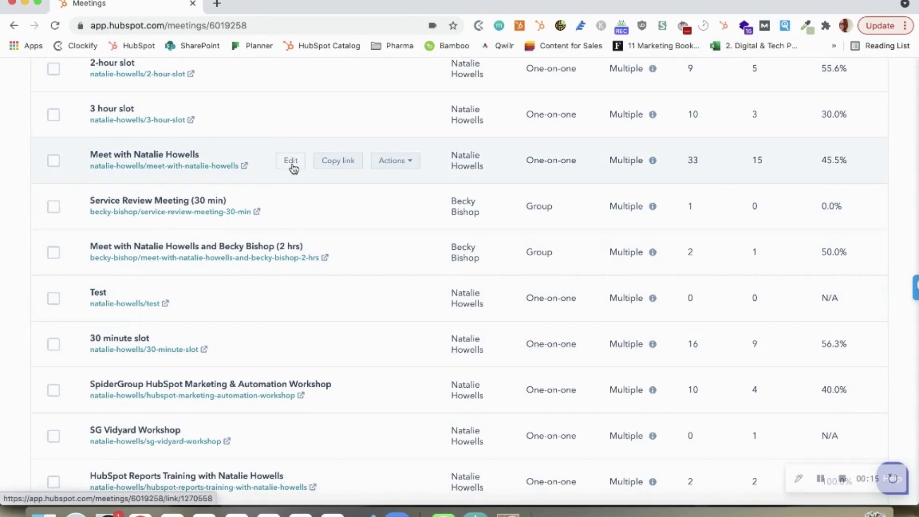
pyautogui.click(291, 162)
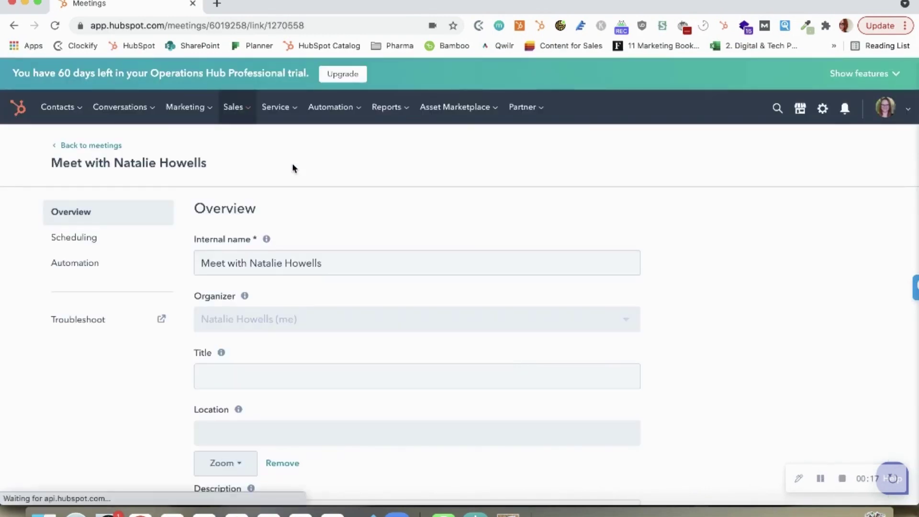
# - Review the meeting's overview settings, including its title, location, description and meeting type
pyautogui.scroll(-3, 562, 211)
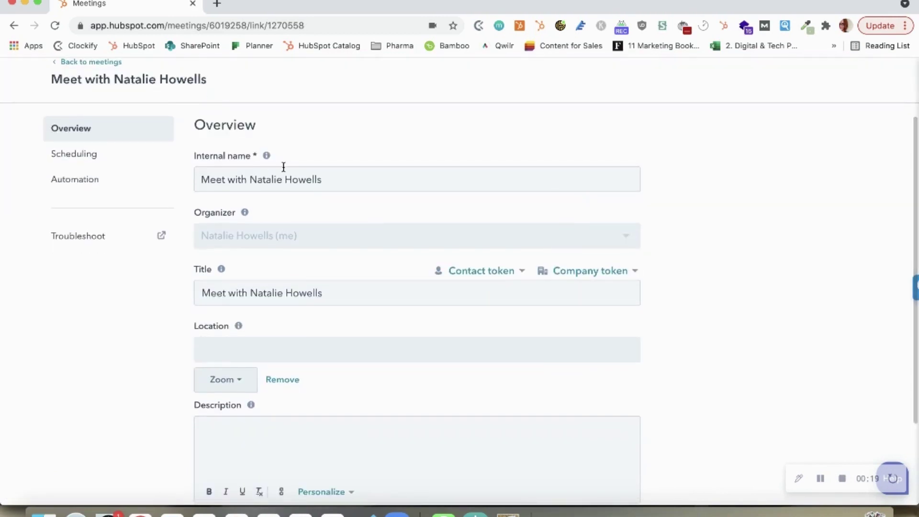
pyautogui.click(362, 293)
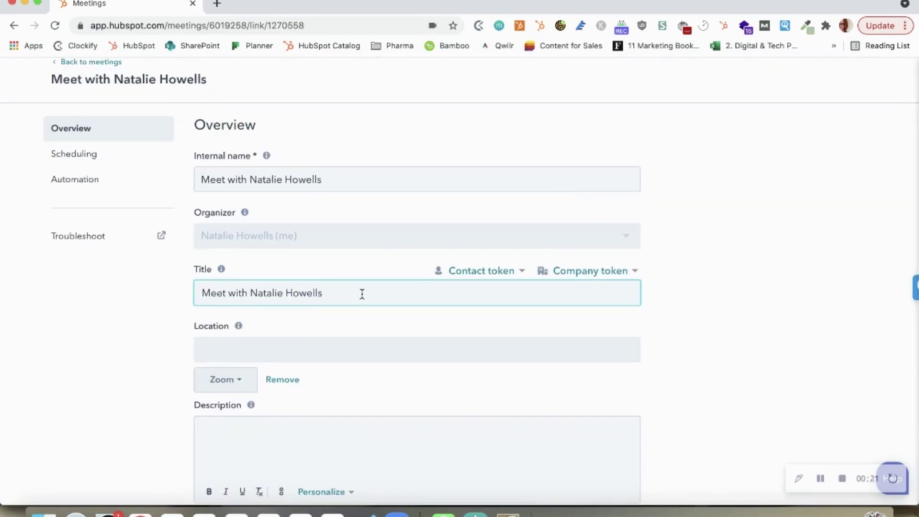
pyautogui.scroll(-1, 362, 294)
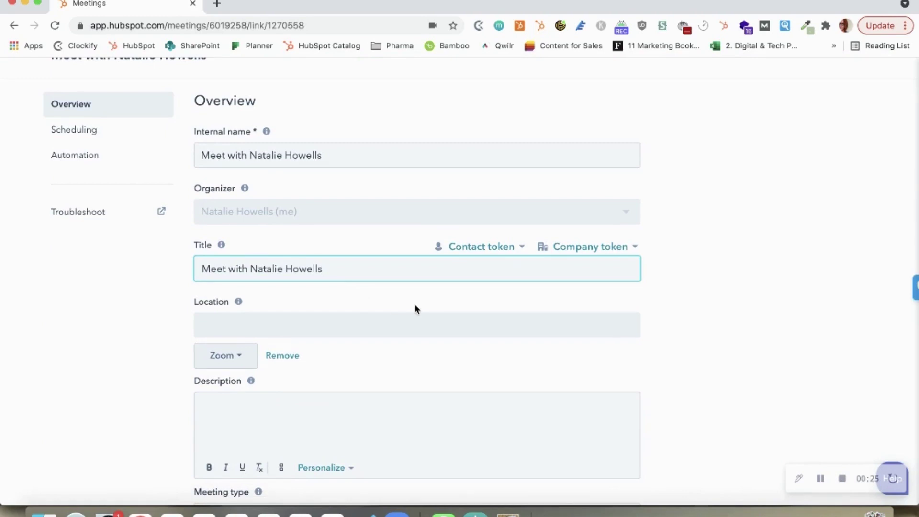
pyautogui.scroll(-3, 414, 304)
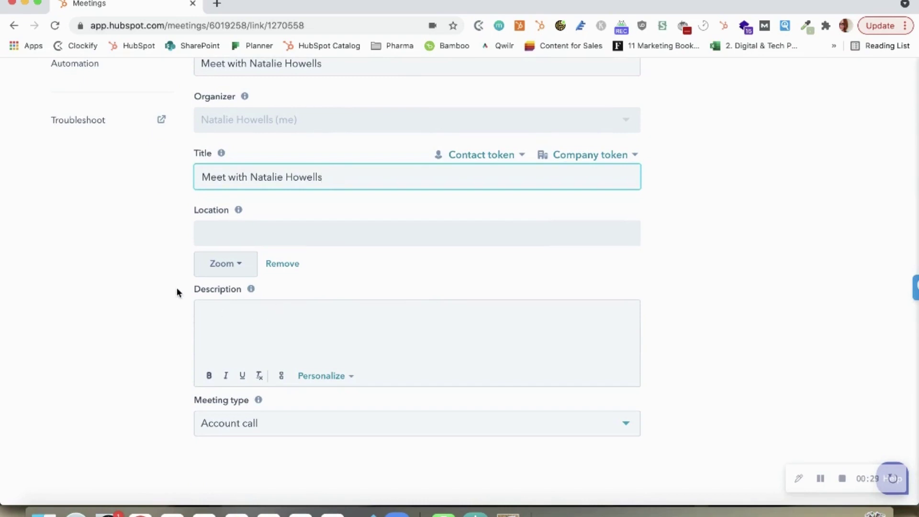
pyautogui.scroll(5, 177, 292)
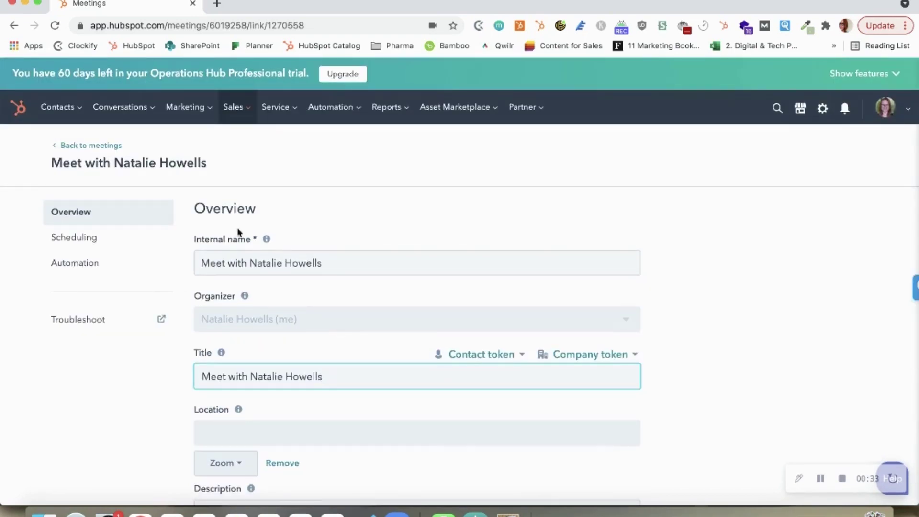
# - In the meeting's scheduling settings, set Wednesday's availability to end at 12:30 and save the change
pyautogui.click(89, 240)
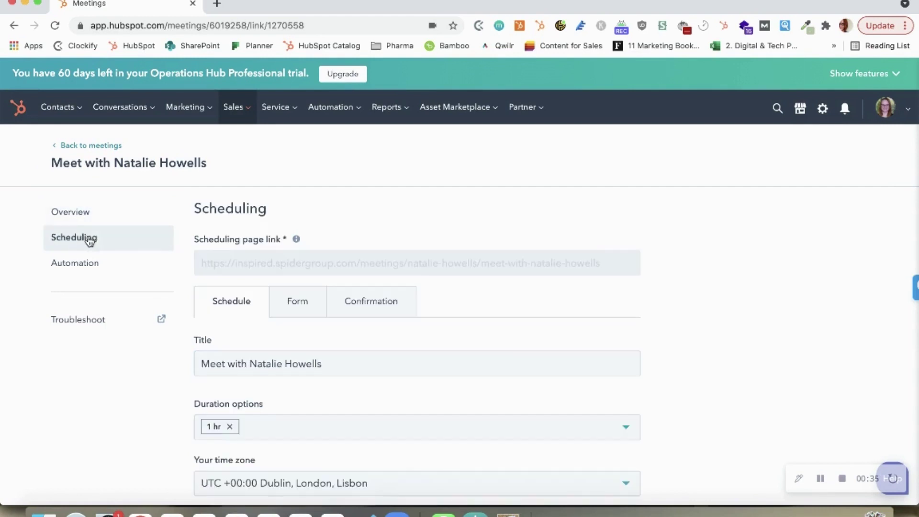
pyautogui.scroll(-4, 638, 279)
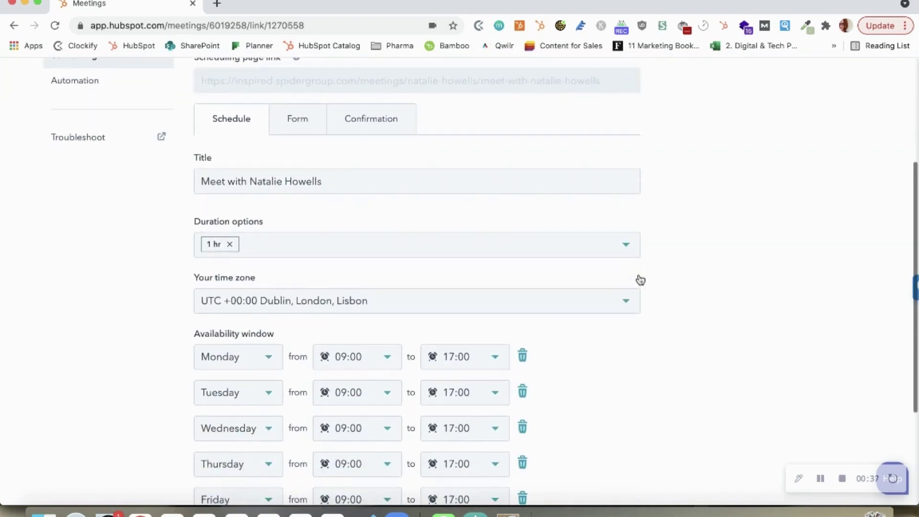
pyautogui.scroll(-3, 638, 279)
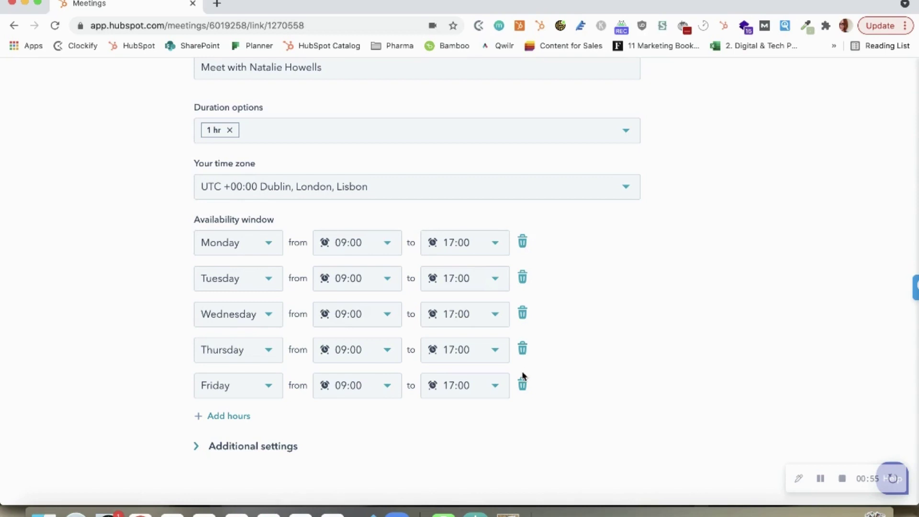
pyautogui.click(462, 320)
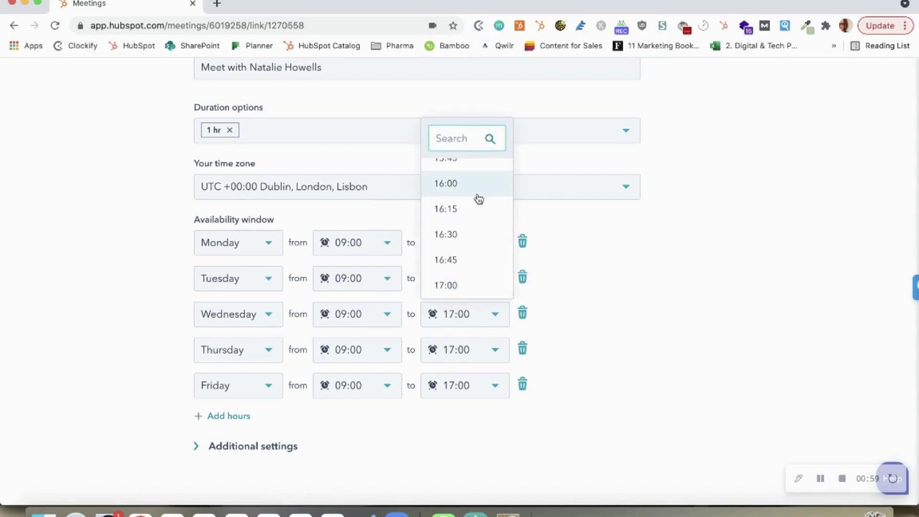
pyautogui.scroll(7, 478, 198)
pyautogui.scroll(1, 479, 198)
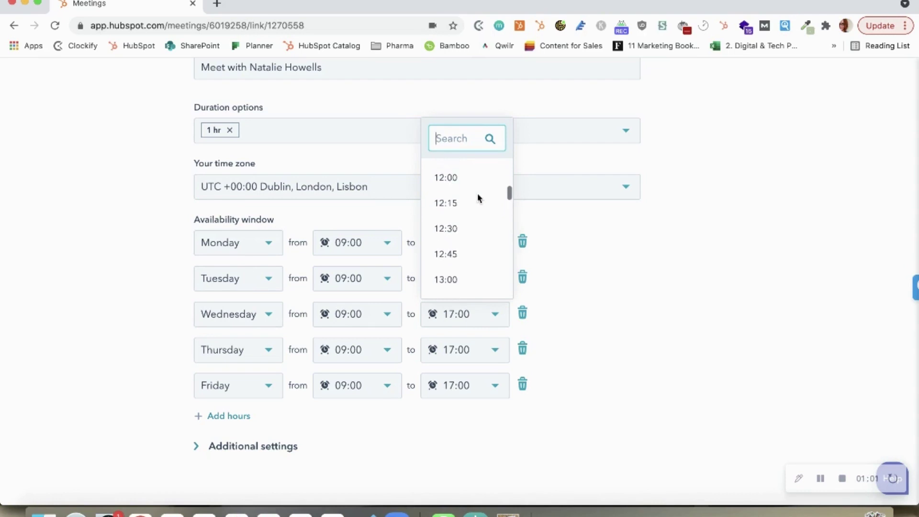
pyautogui.click(461, 227)
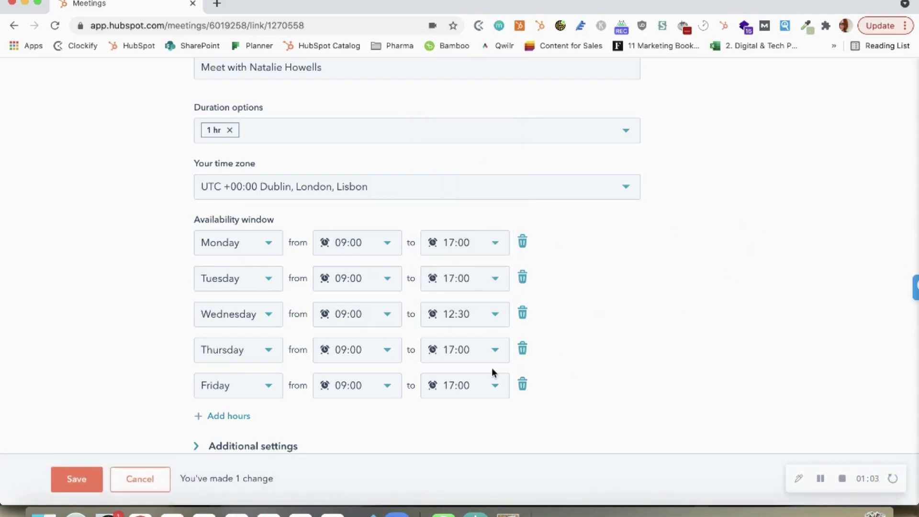
pyautogui.scroll(-2, 622, 296)
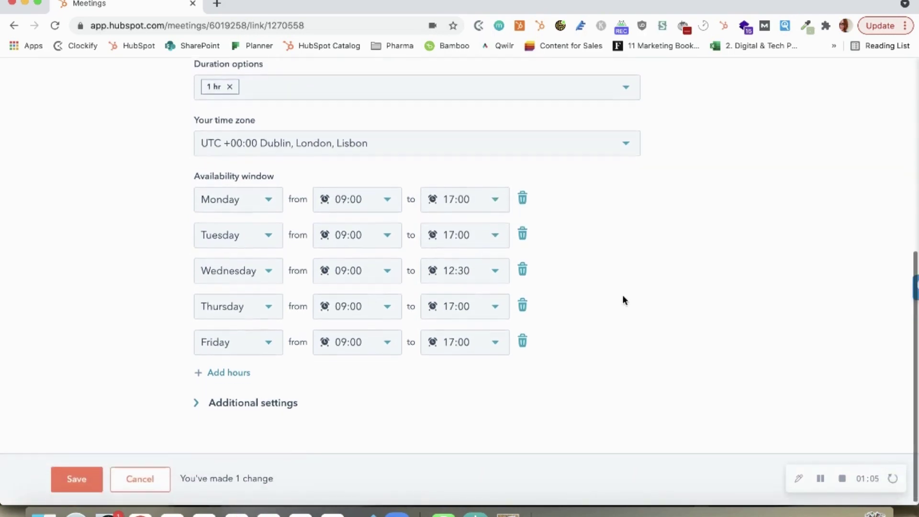
pyautogui.click(60, 479)
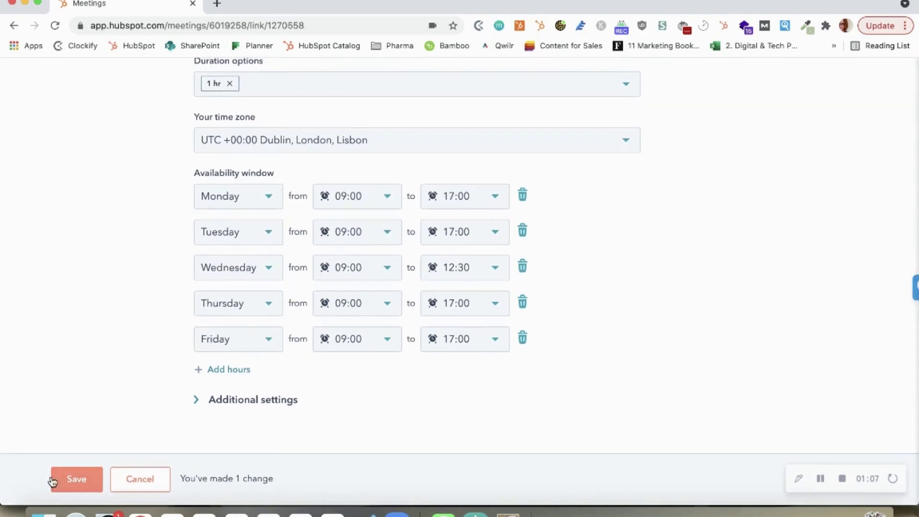
# - Expand the additional scheduling settings and choose 6 weeks as the rolling booking period
pyautogui.click(232, 401)
pyautogui.scroll(-5, 148, 401)
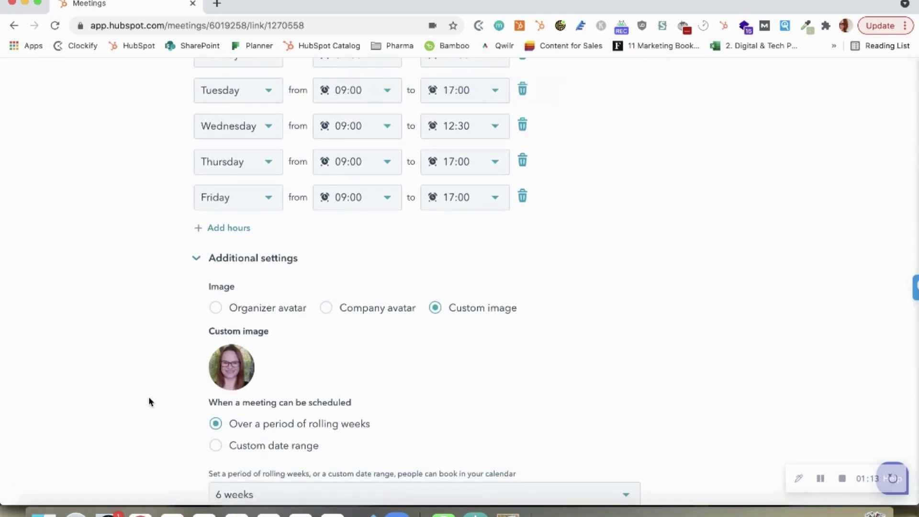
pyautogui.scroll(-6, 148, 401)
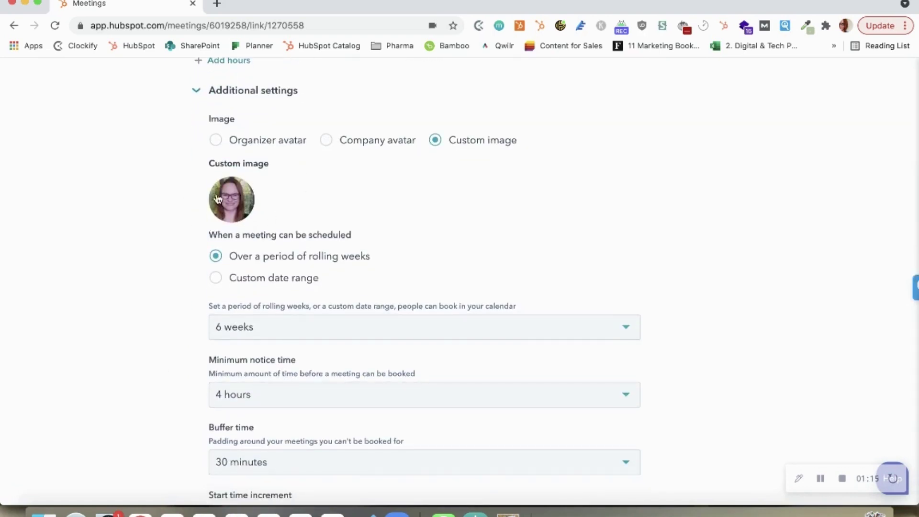
pyautogui.scroll(-6, 181, 280)
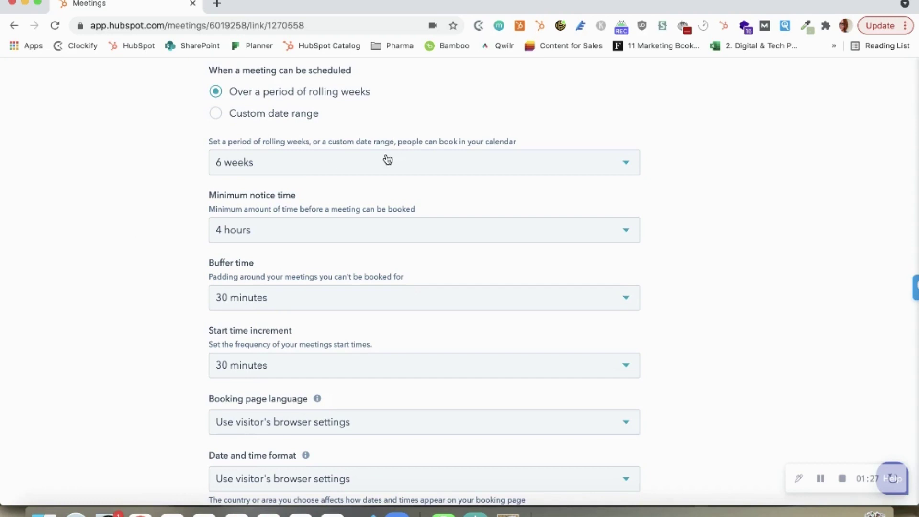
pyautogui.click(368, 159)
pyautogui.scroll(3, 349, 285)
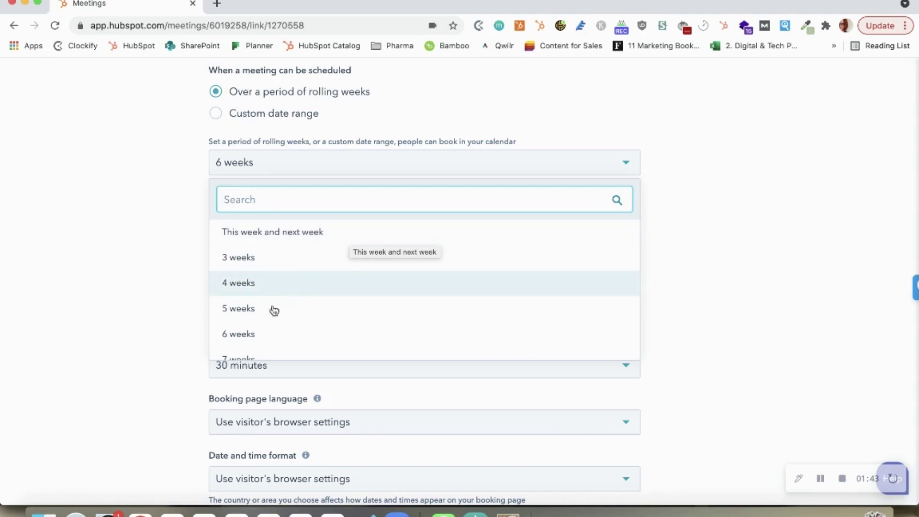
pyautogui.click(257, 334)
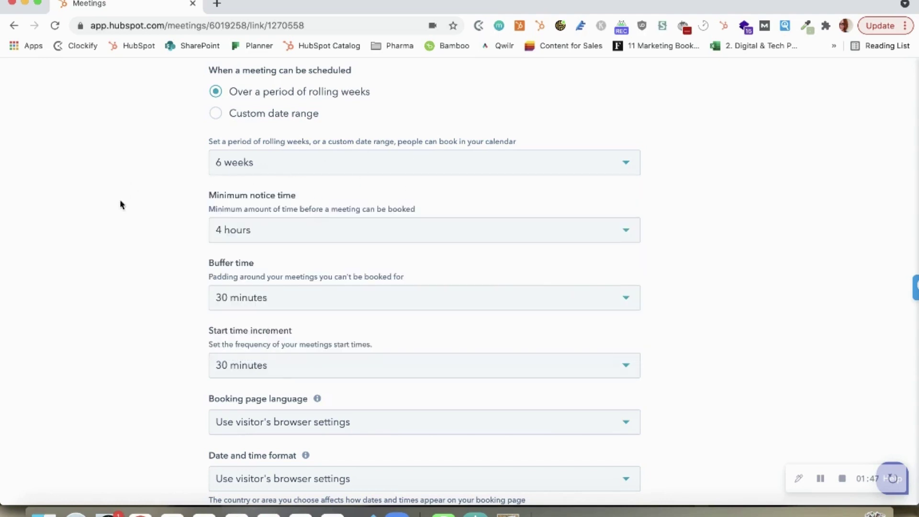
# - Review the minimum notice time choices and select 4 hours
pyautogui.scroll(-2, 142, 238)
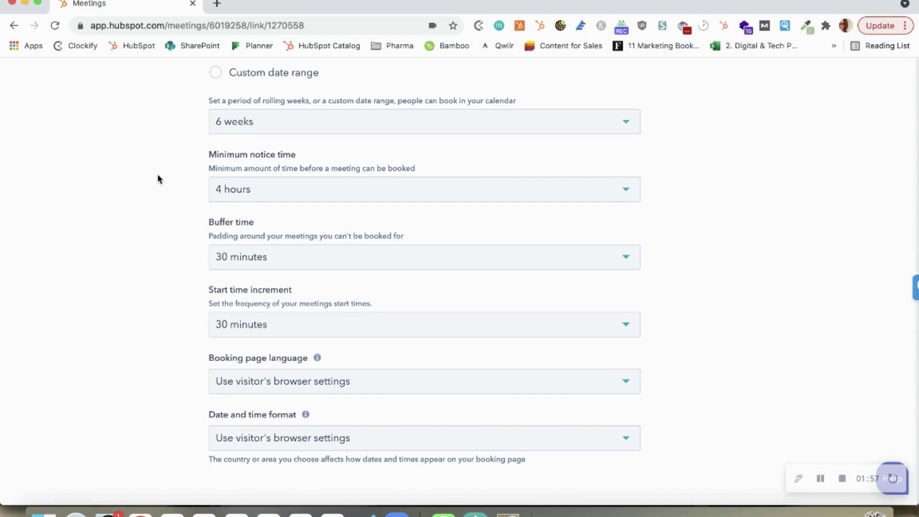
pyautogui.click(334, 188)
pyautogui.scroll(2, 315, 240)
pyautogui.scroll(-3, 314, 249)
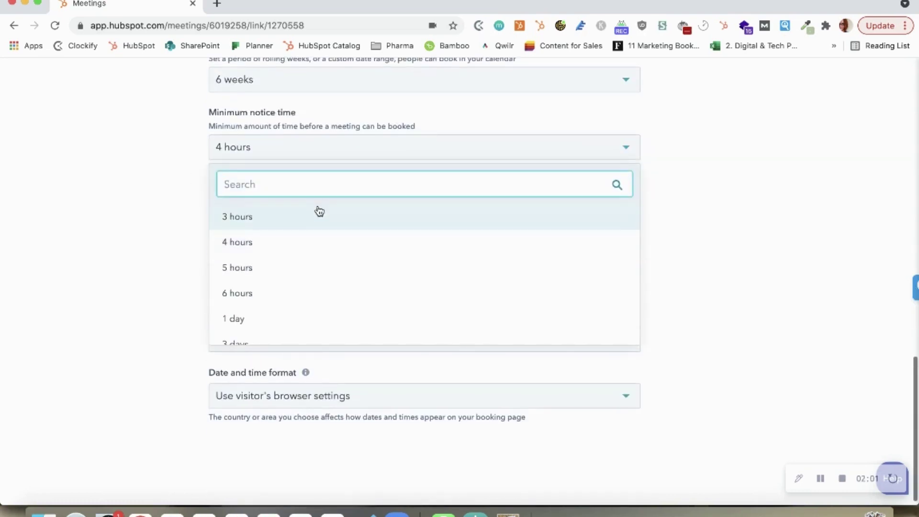
pyautogui.scroll(3, 317, 211)
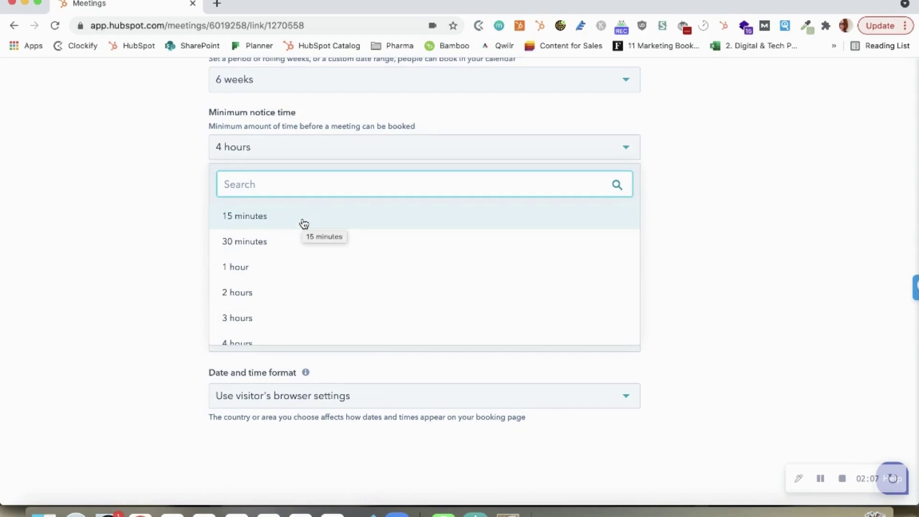
pyautogui.scroll(-2, 303, 220)
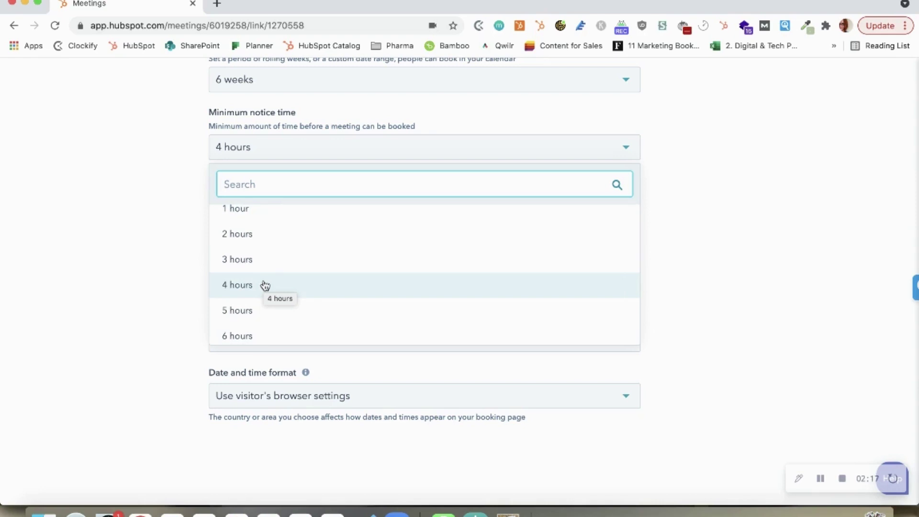
pyautogui.scroll(-3, 265, 285)
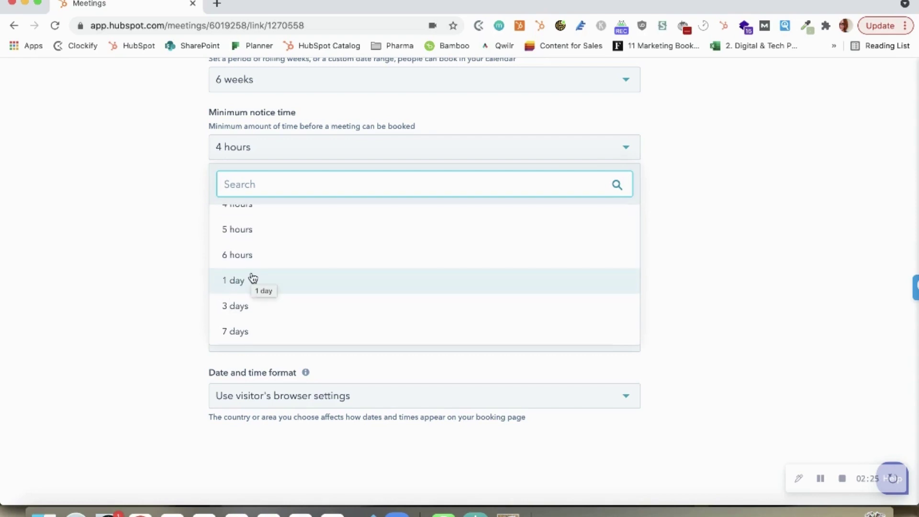
pyautogui.scroll(2, 253, 279)
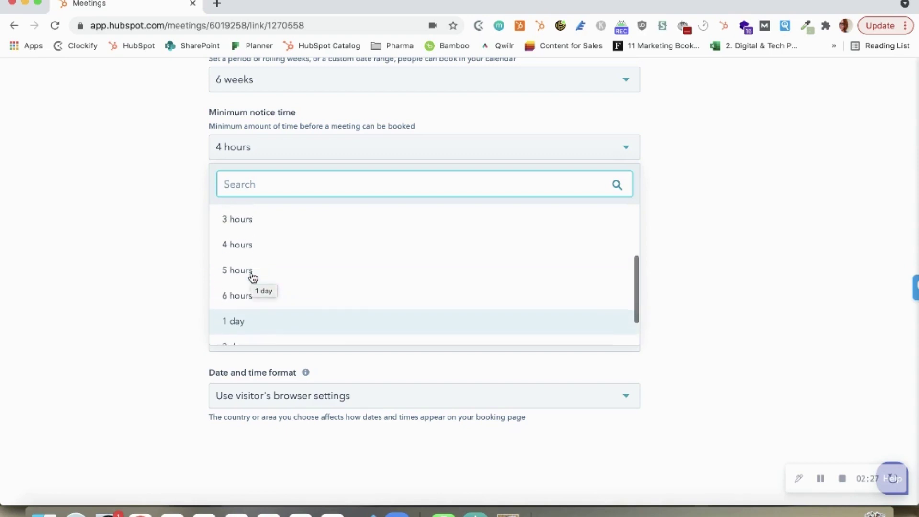
pyautogui.click(242, 248)
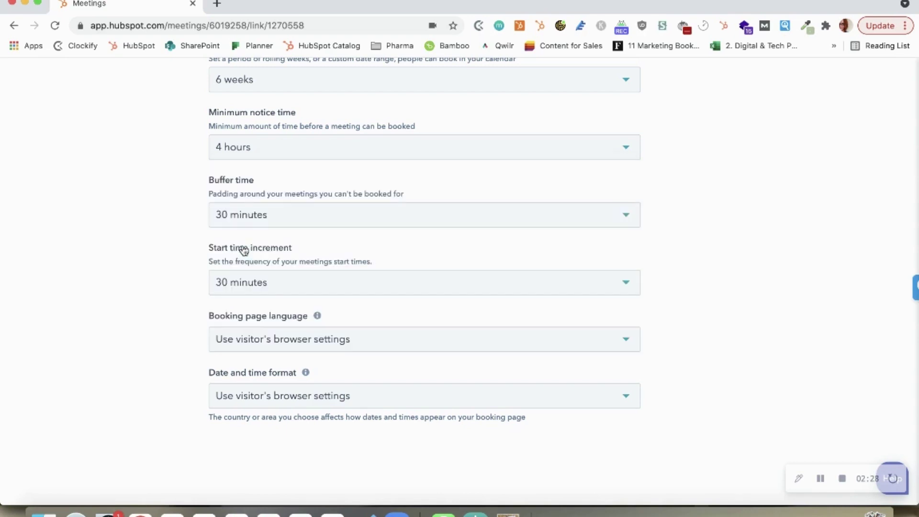
# - Set the buffer time around meetings to 30 minutes
pyautogui.click(267, 219)
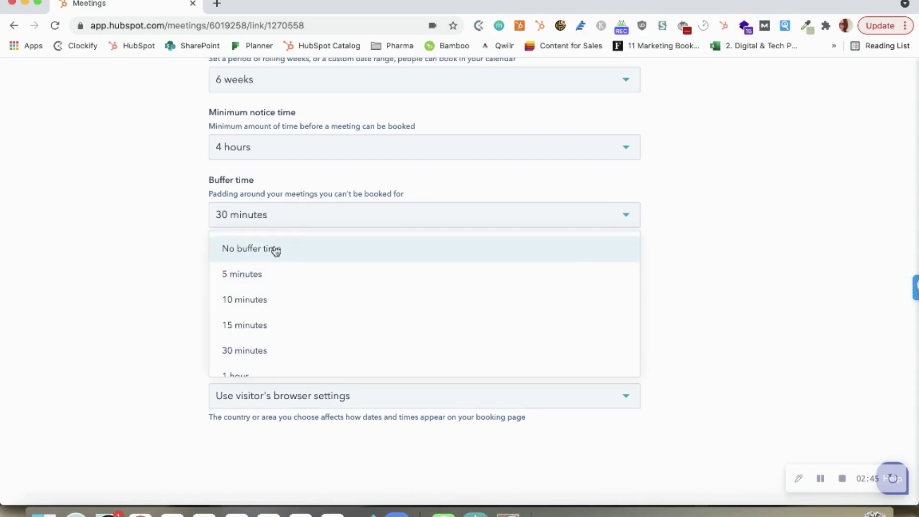
pyautogui.scroll(-1, 268, 313)
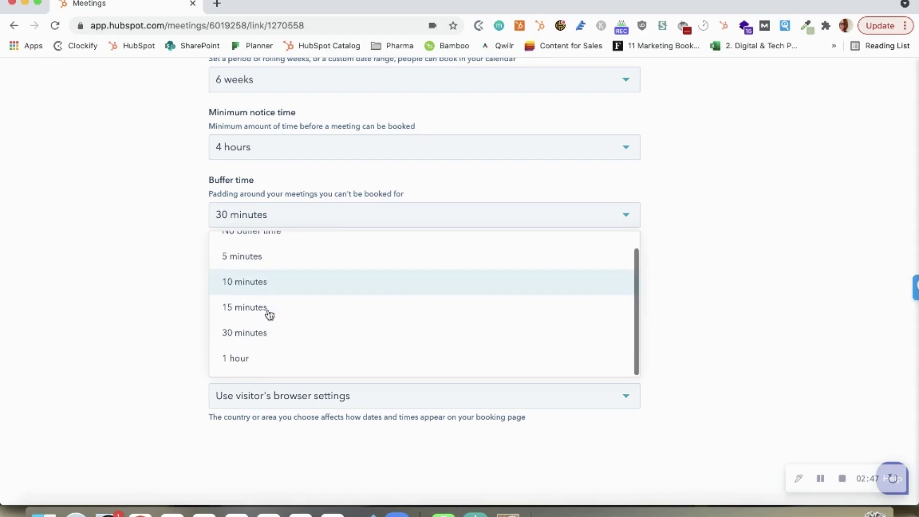
pyautogui.click(265, 337)
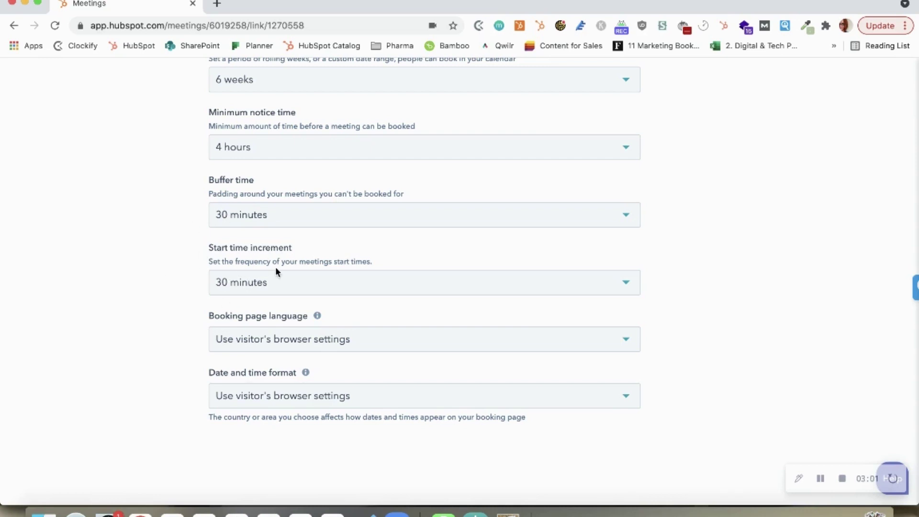
# - Review the start time increment choices for the meeting and select 30 minutes
pyautogui.click(289, 283)
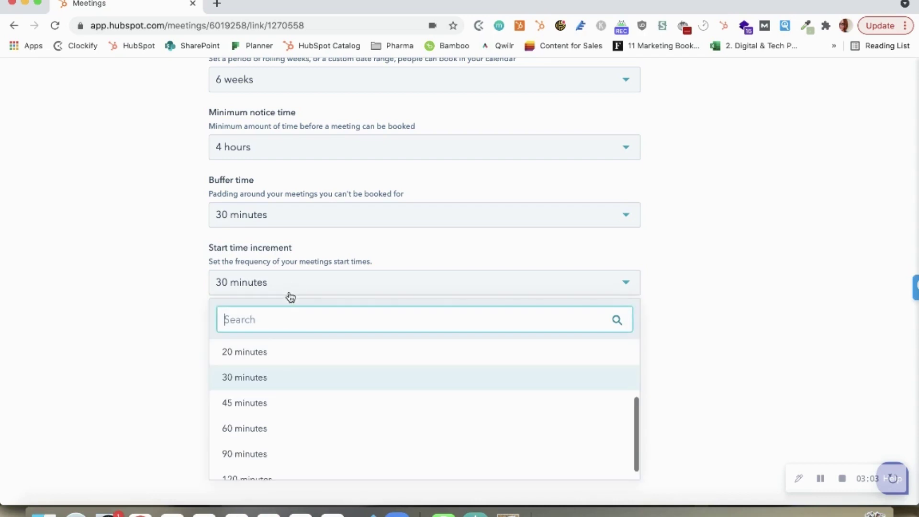
pyautogui.scroll(3, 298, 349)
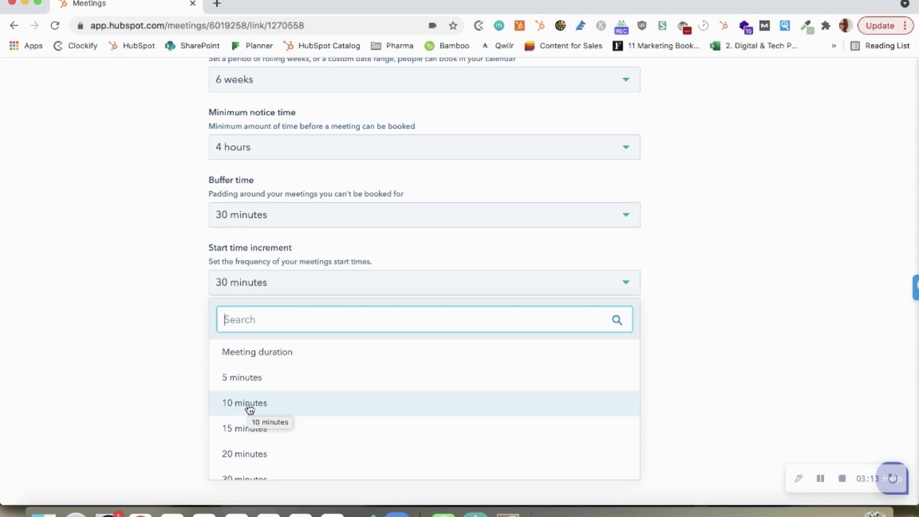
pyautogui.scroll(-2, 249, 409)
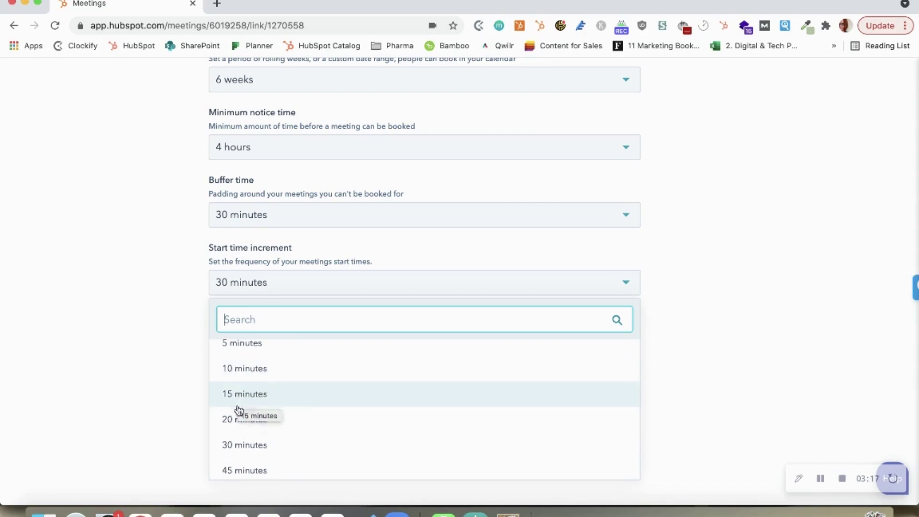
pyautogui.scroll(-2, 234, 446)
pyautogui.scroll(-1, 235, 445)
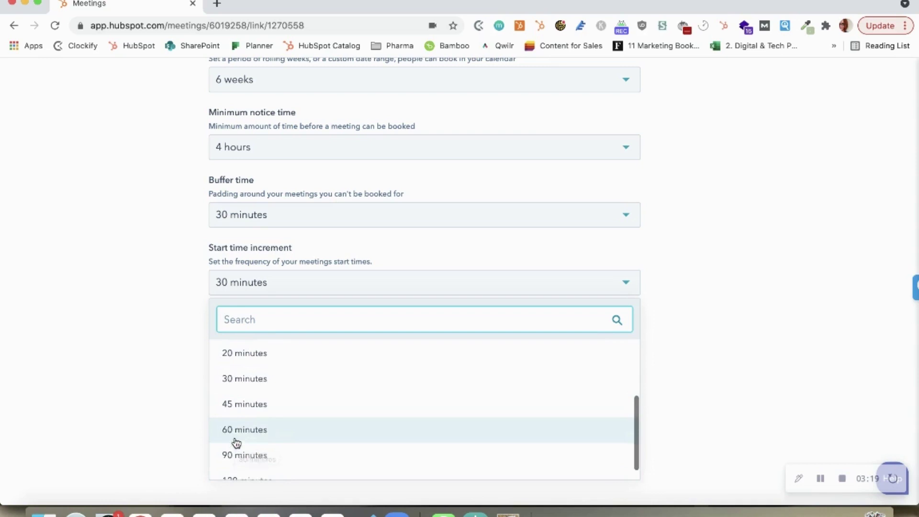
pyautogui.click(248, 382)
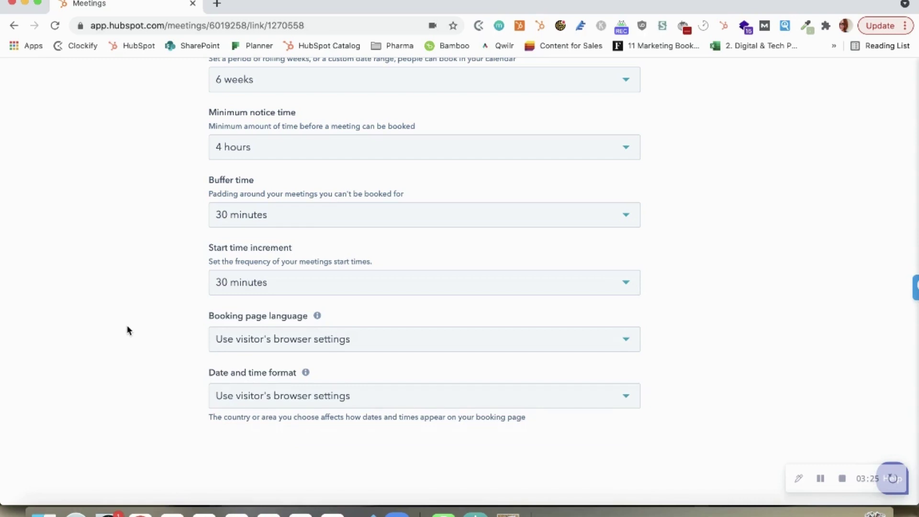
# - Check the choices for the booking page's date and time format, leaving it on the visitor's browser settings
pyautogui.click(272, 390)
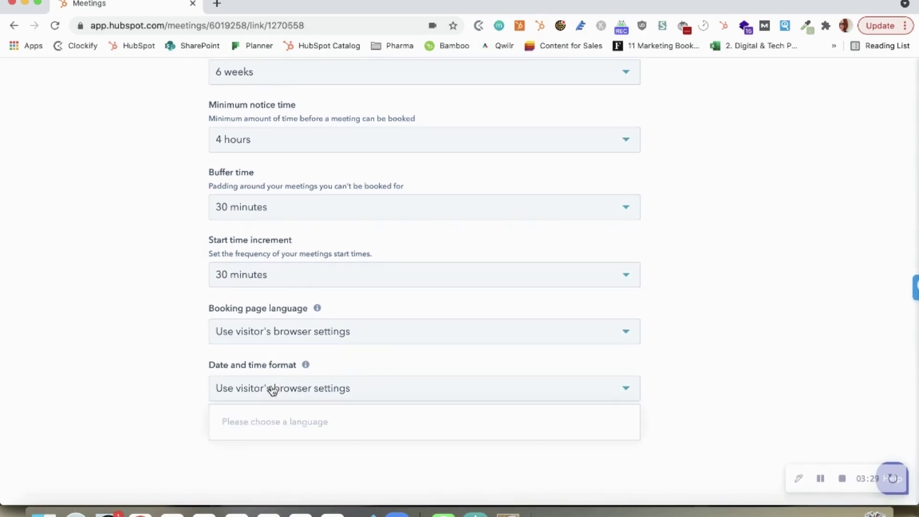
pyautogui.click(238, 393)
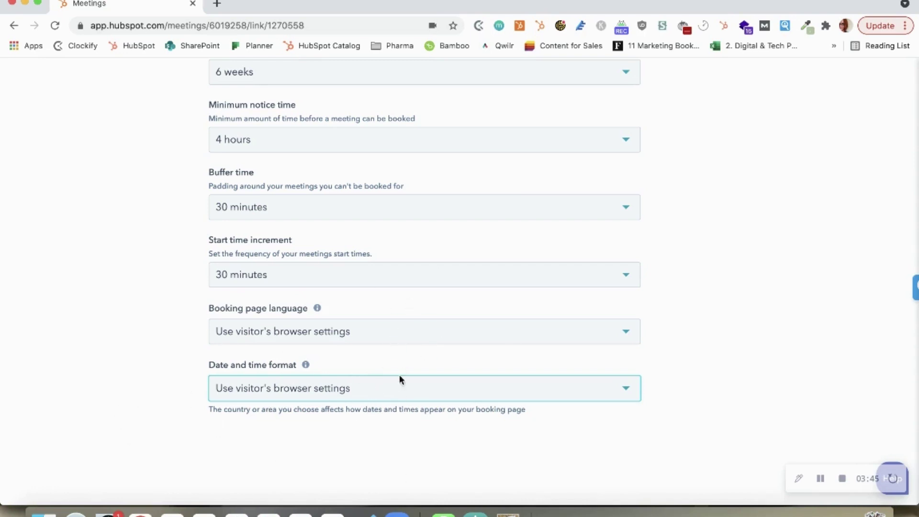
# - Go to the meeting's automation settings and turn on the pre-meeting reminder email for attendees
pyautogui.scroll(20, 430, 388)
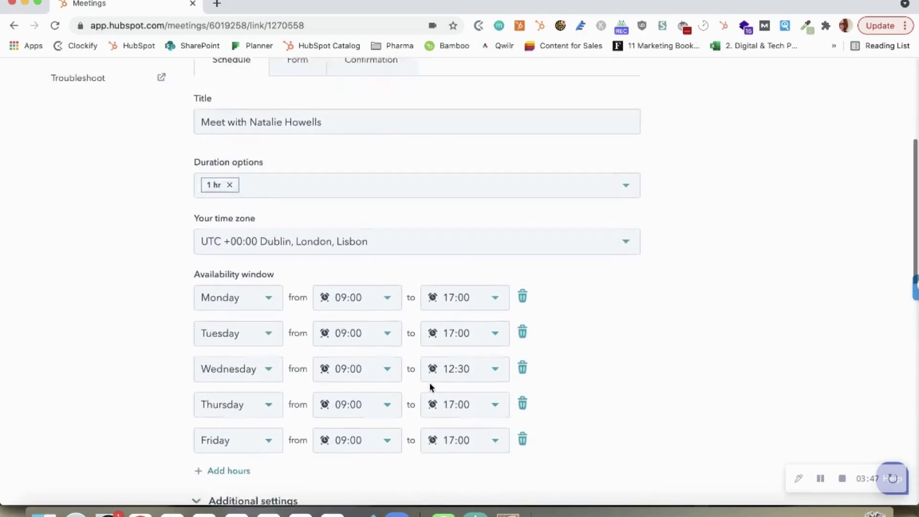
pyautogui.click(87, 269)
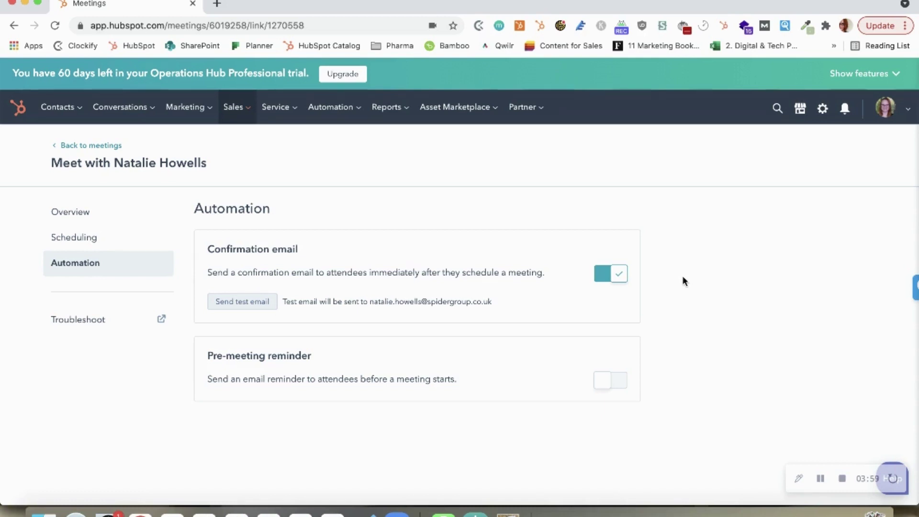
pyautogui.scroll(-1, 684, 281)
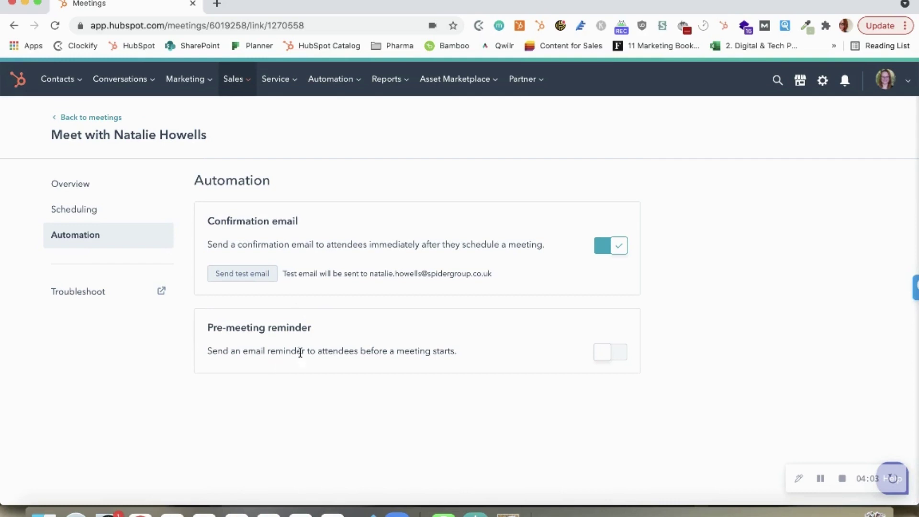
pyautogui.click(622, 352)
pyautogui.scroll(-3, 669, 348)
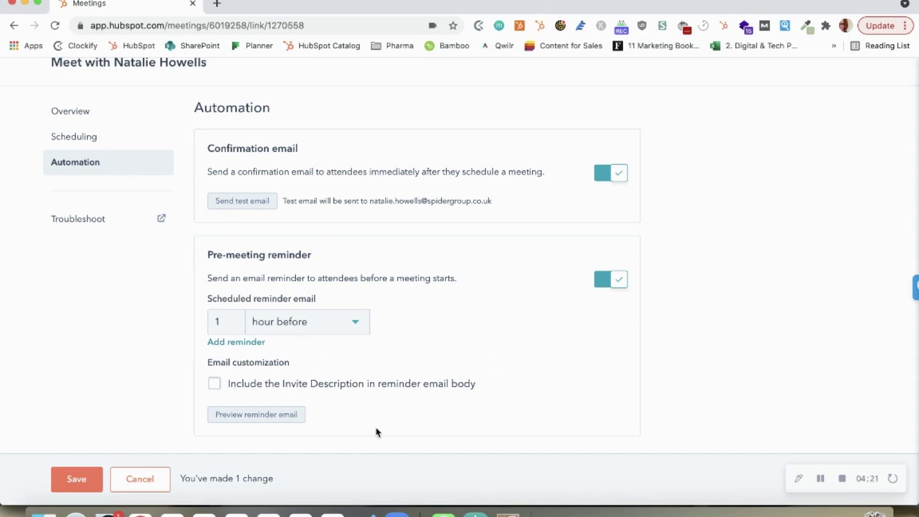
# - Review the timing options of the scheduled reminder email and keep it at 1 hour before the meeting
pyautogui.click(240, 320)
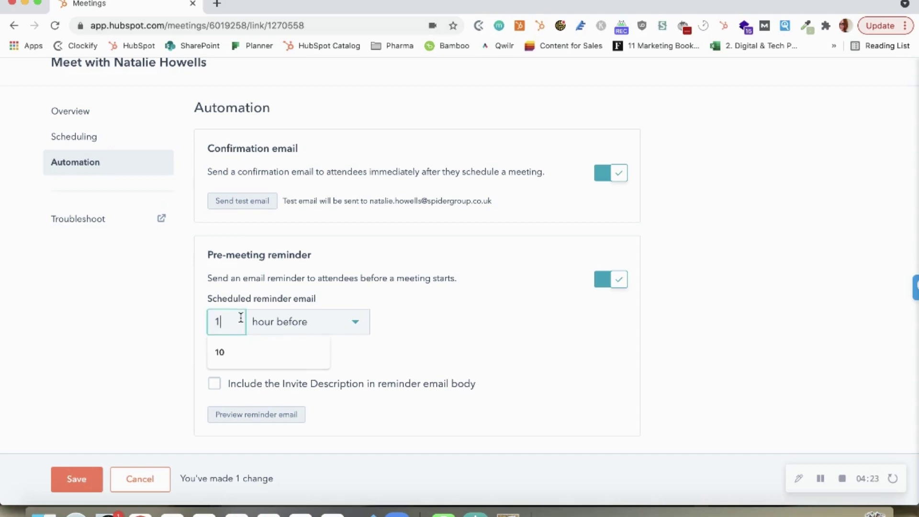
pyautogui.click(294, 323)
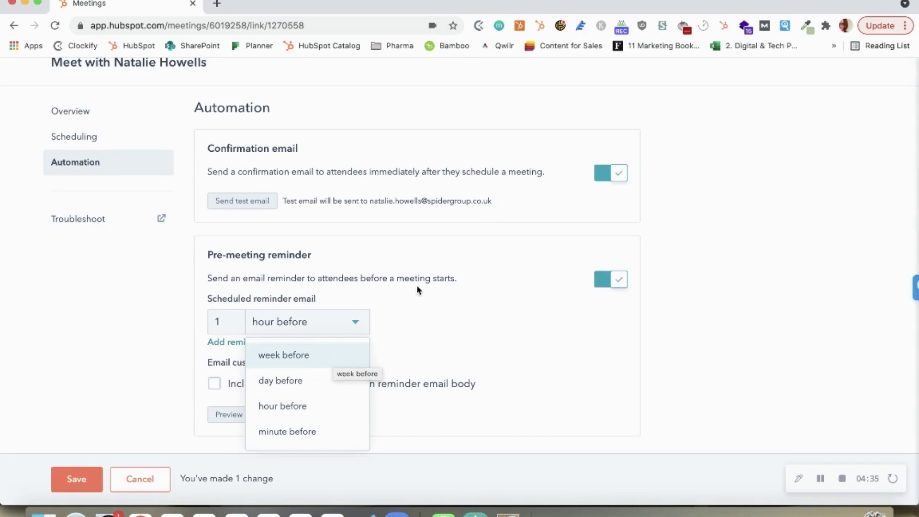
pyautogui.click(429, 272)
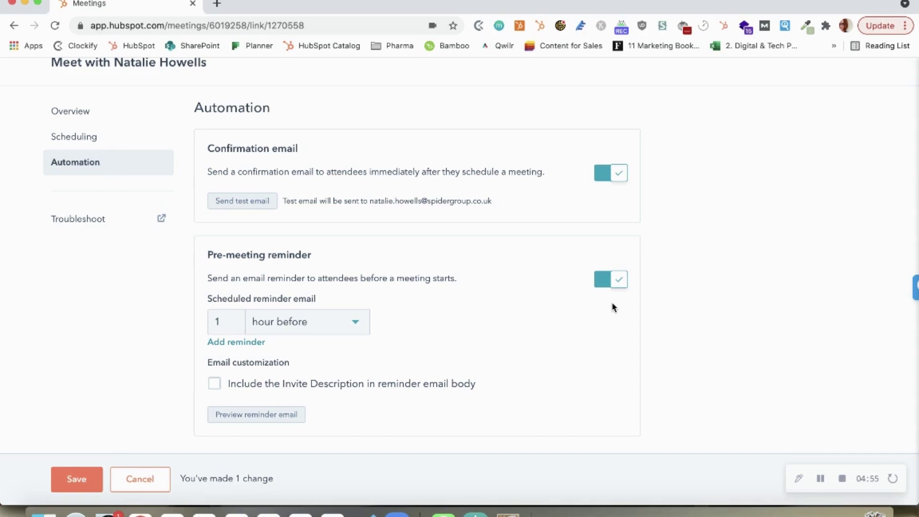
pyautogui.click(842, 478)
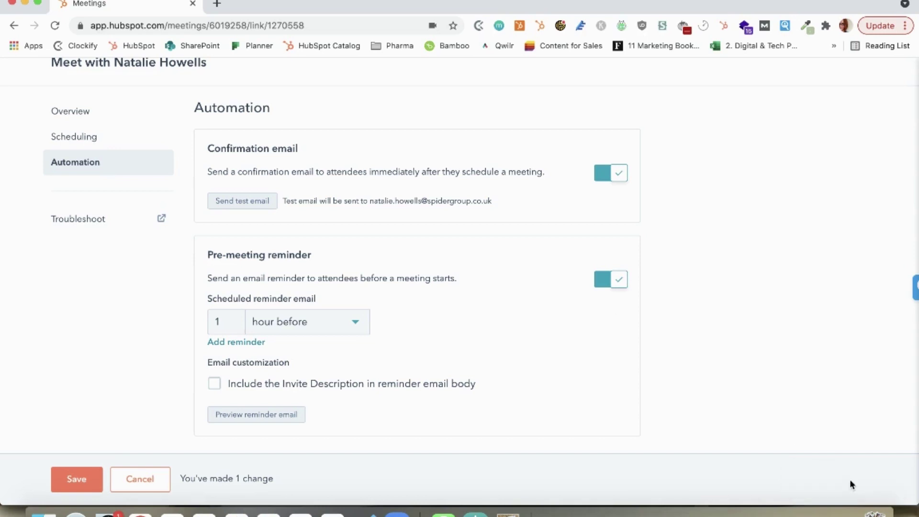